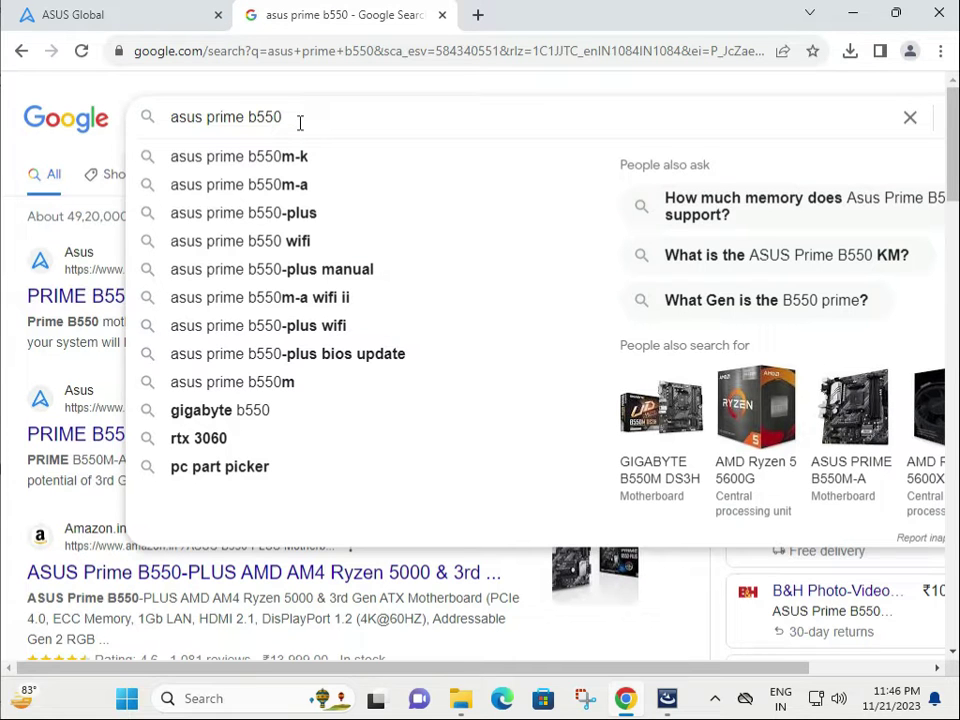
# View the asus.com web address in the already open ASUS Global tab.
pyautogui.click(105, 18)
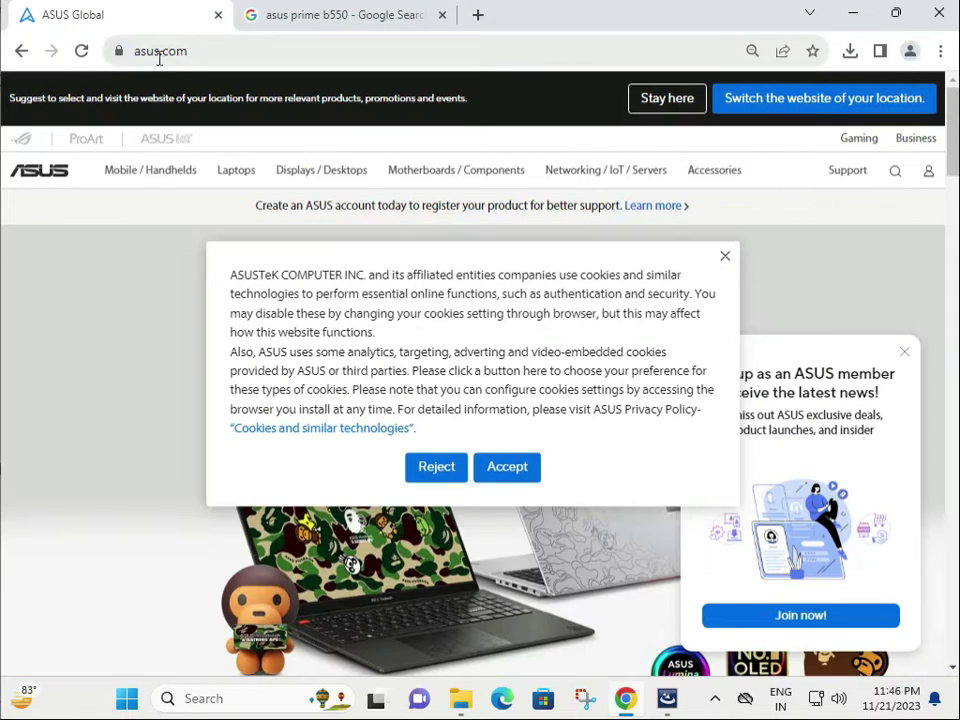
pyautogui.moveTo(197, 53); pyautogui.dragTo(141, 53)
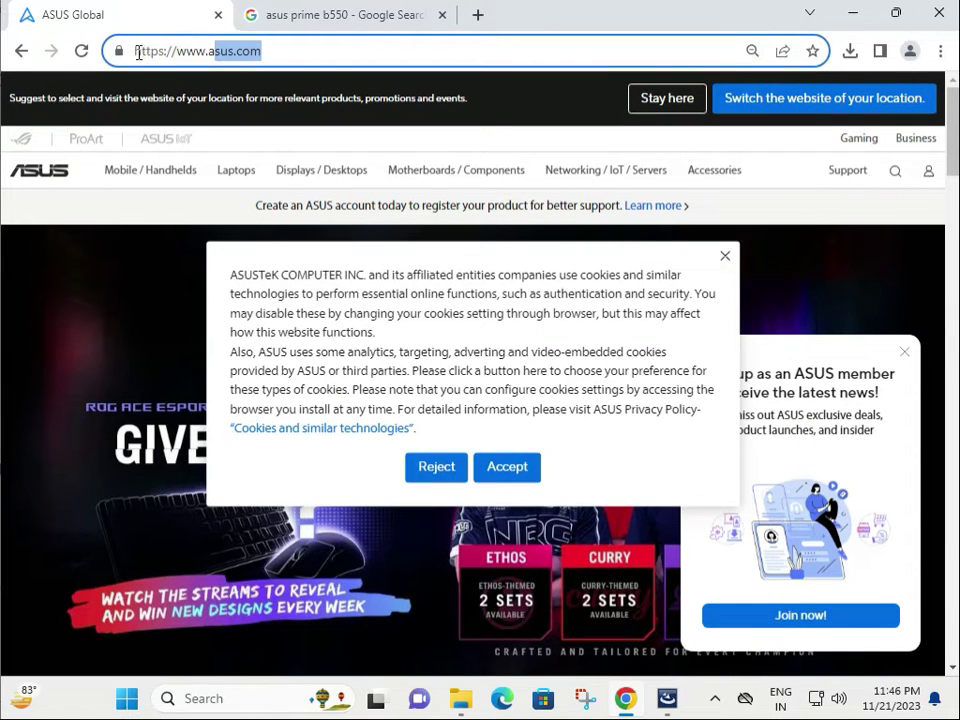
pyautogui.click(283, 54)
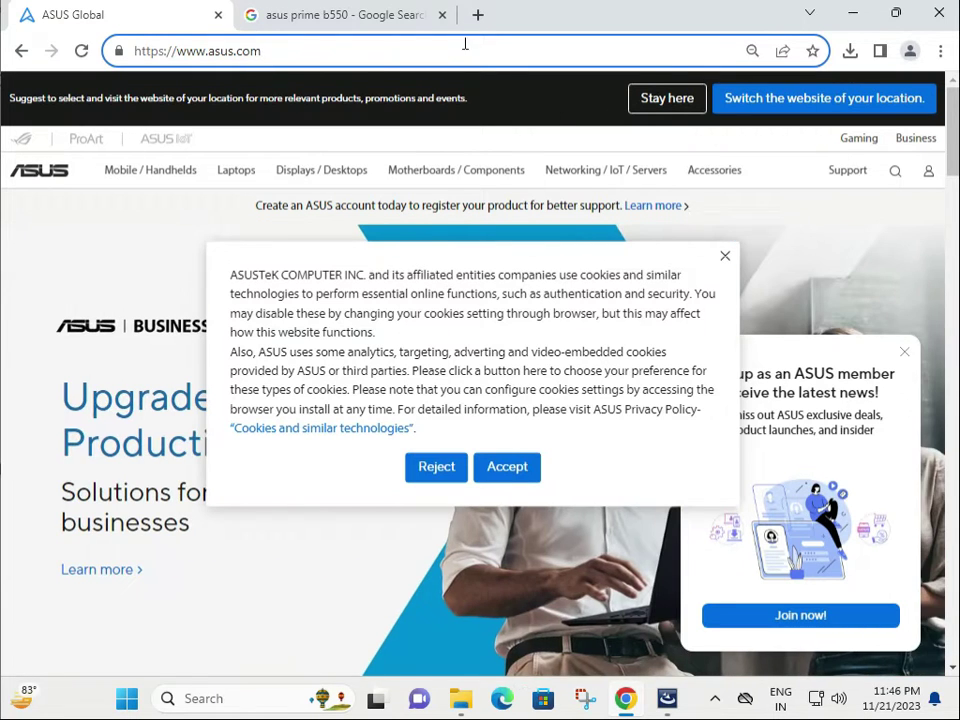
# Open asus.com/in/ in a new tab and go to the Download Center in its Support section.
pyautogui.click(477, 16)
pyautogui.write('asu')
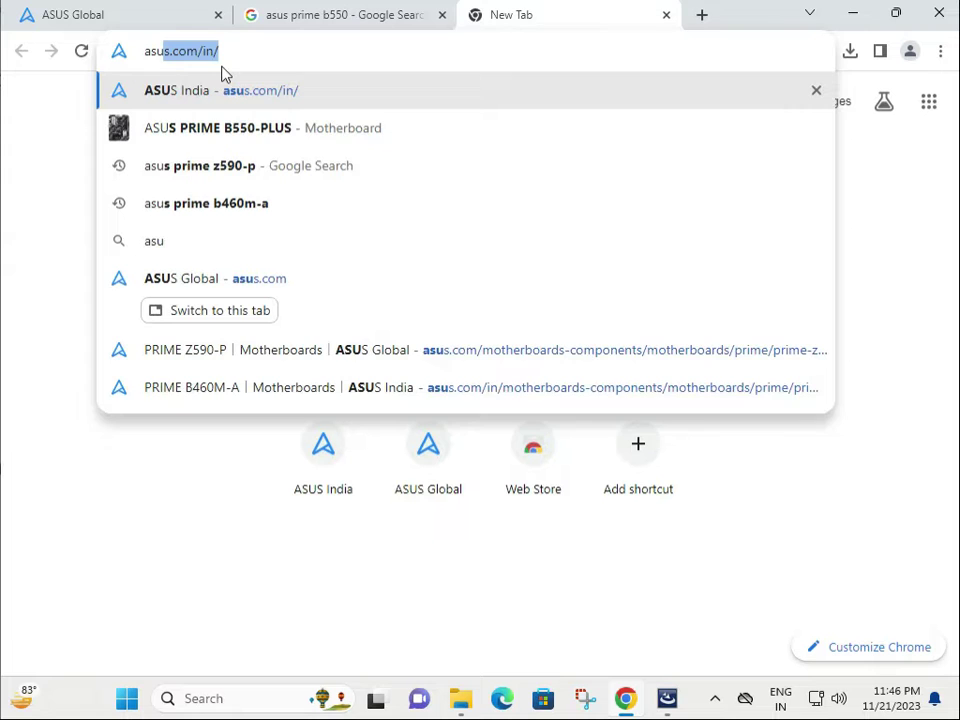
pyautogui.press('Return')
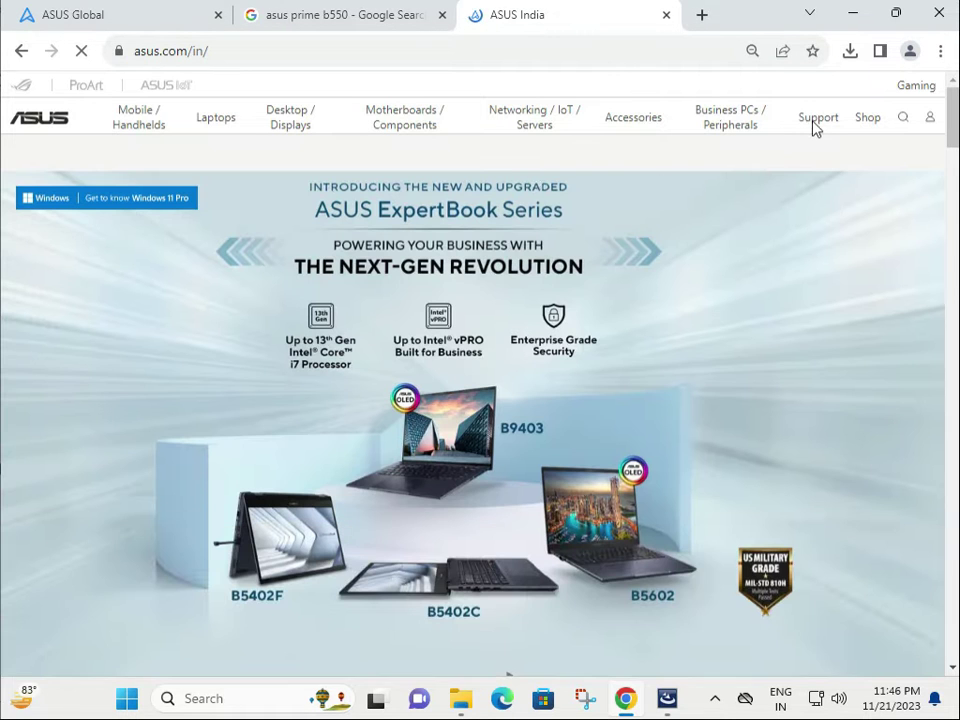
pyautogui.moveTo(816, 127)
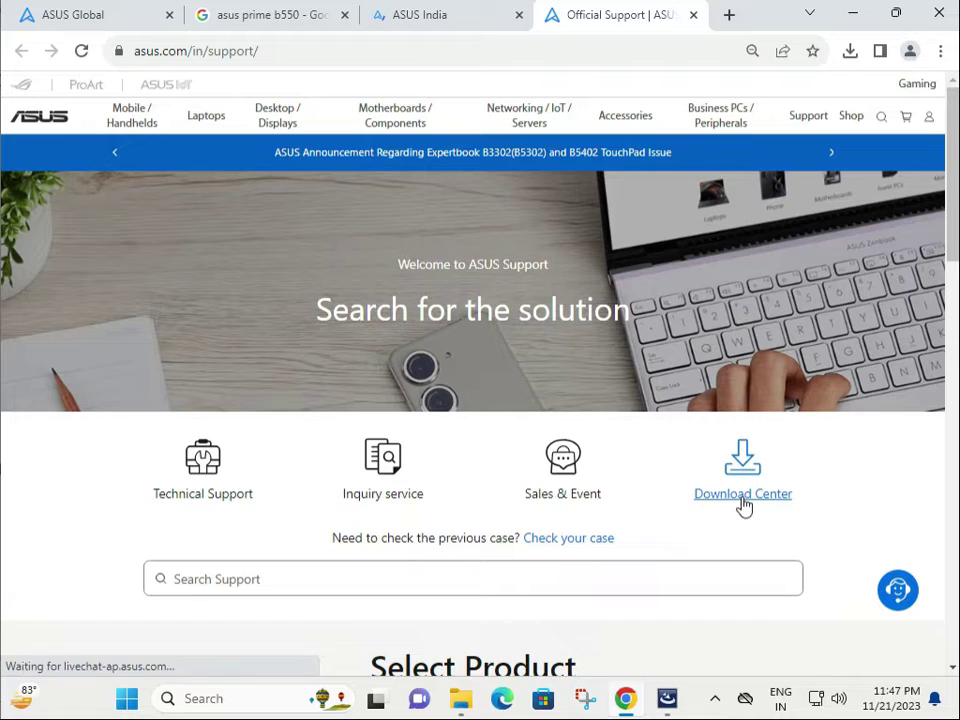
pyautogui.click(742, 499)
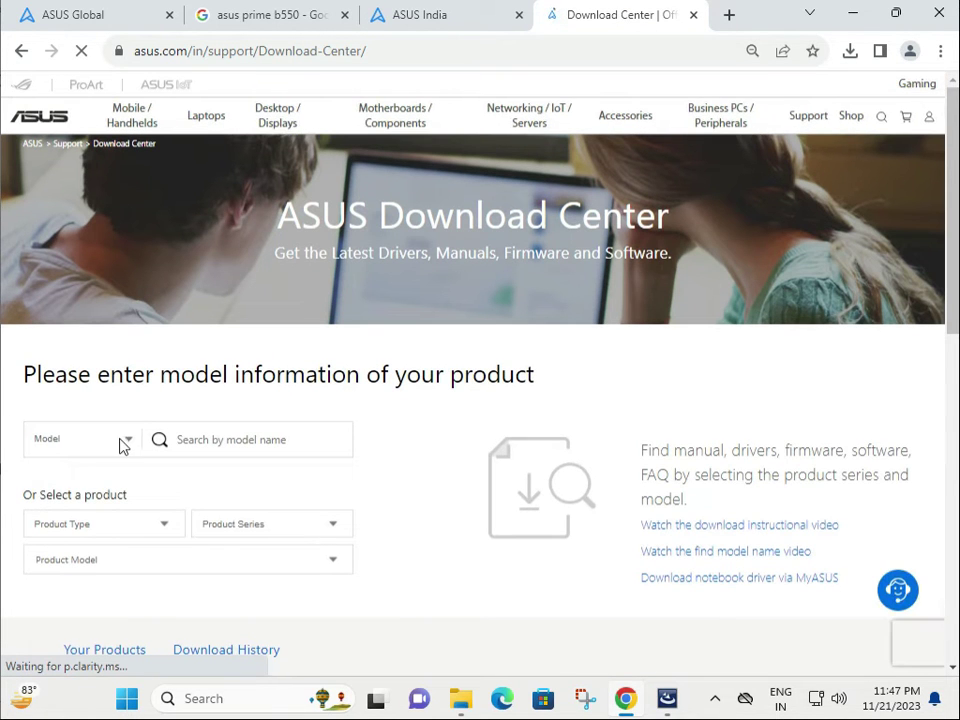
pyautogui.click(118, 445)
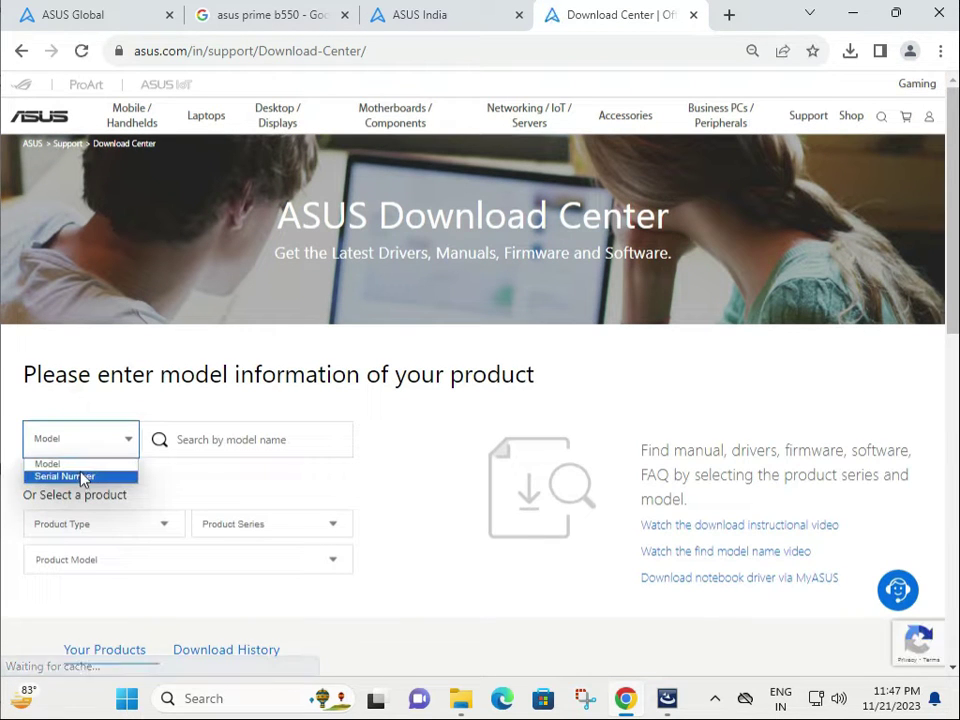
pyautogui.click(82, 476)
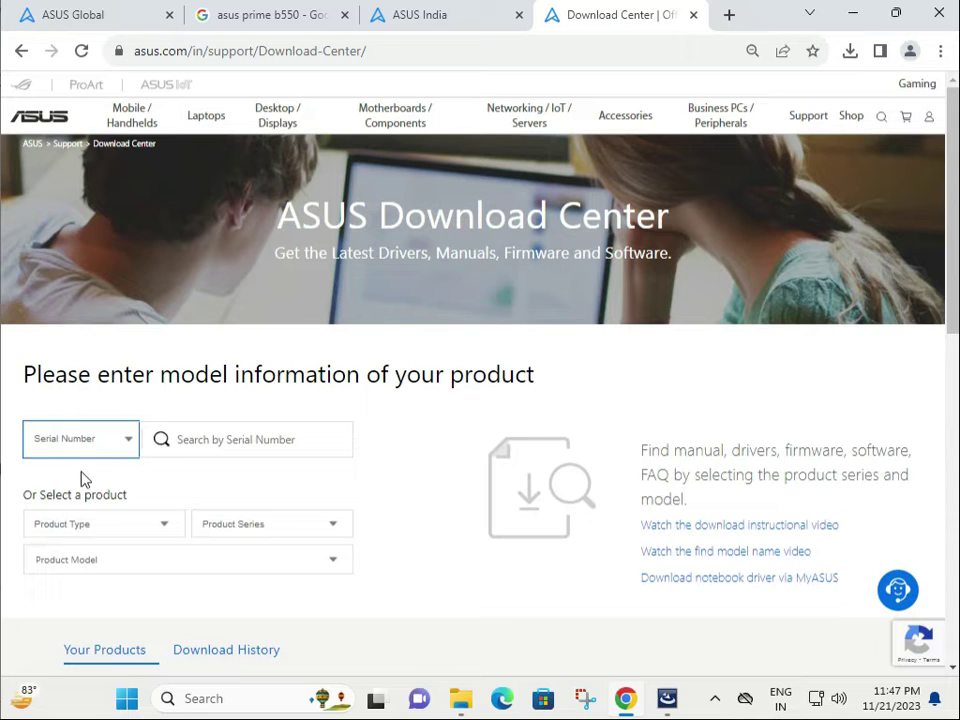
pyautogui.click(248, 440)
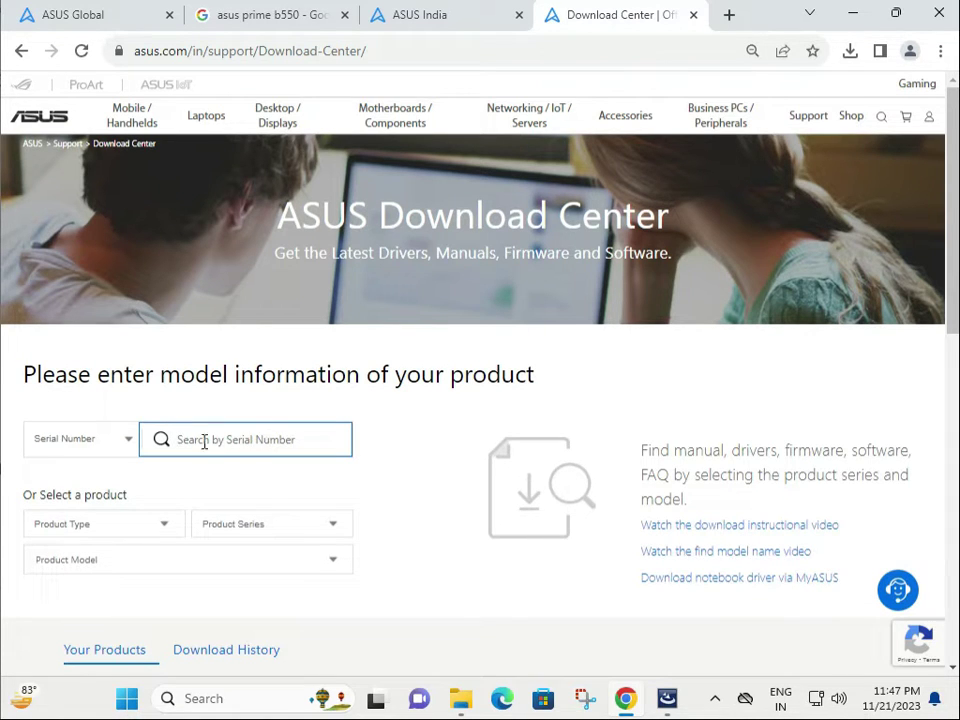
pyautogui.click(87, 452)
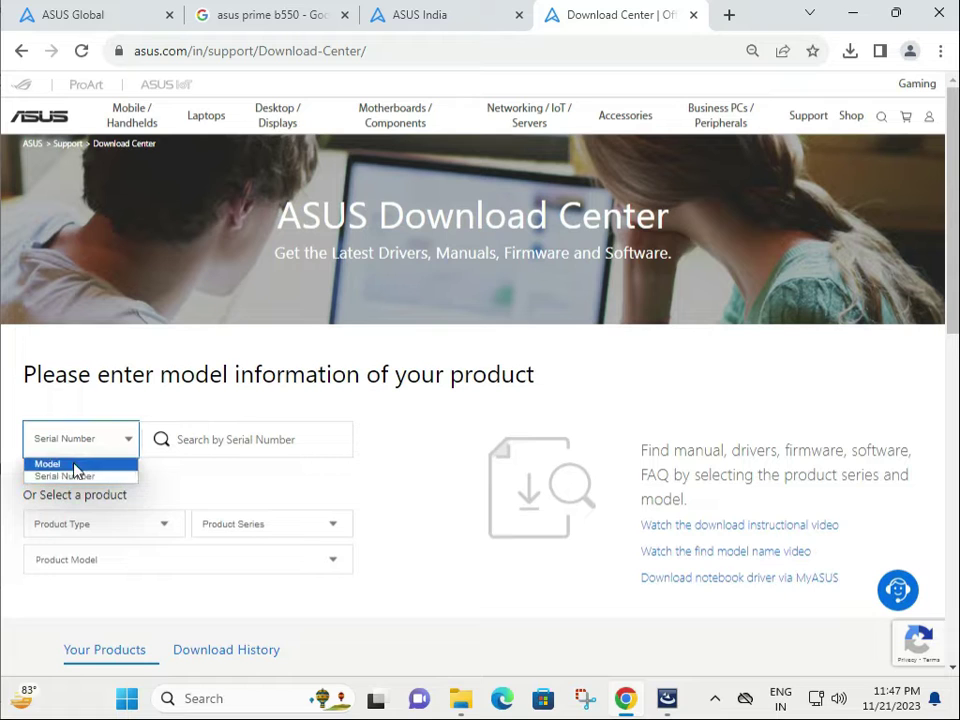
pyautogui.click(76, 464)
# Search the Download Center by model name for "prime b550" and choose PRIME B550-PLUS.
pyautogui.click(189, 447)
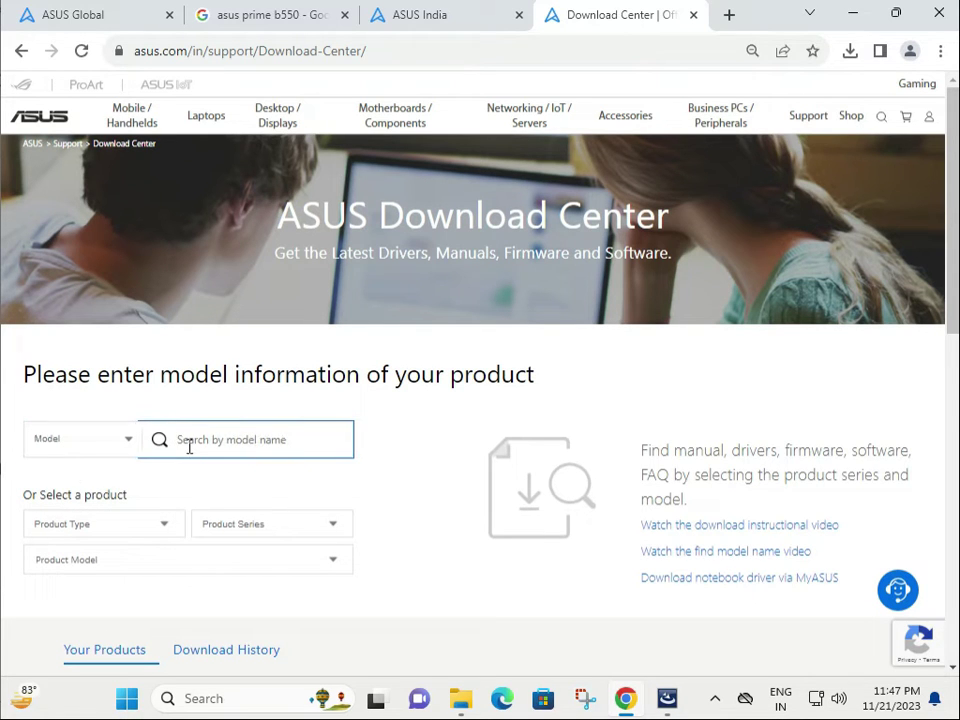
pyautogui.write('asus prime b550')
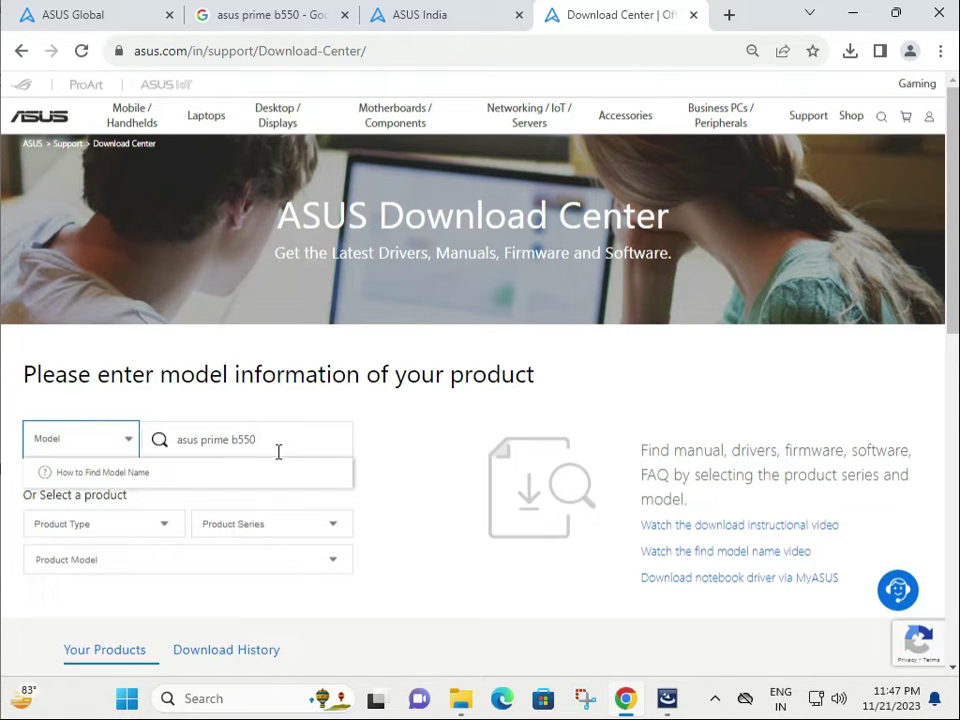
pyautogui.click(202, 443)
pyautogui.press('BackSpace')
pyautogui.press('BackSpace')
pyautogui.press('BackSpace')
pyautogui.press('BackSpace')
pyautogui.press('BackSpace')
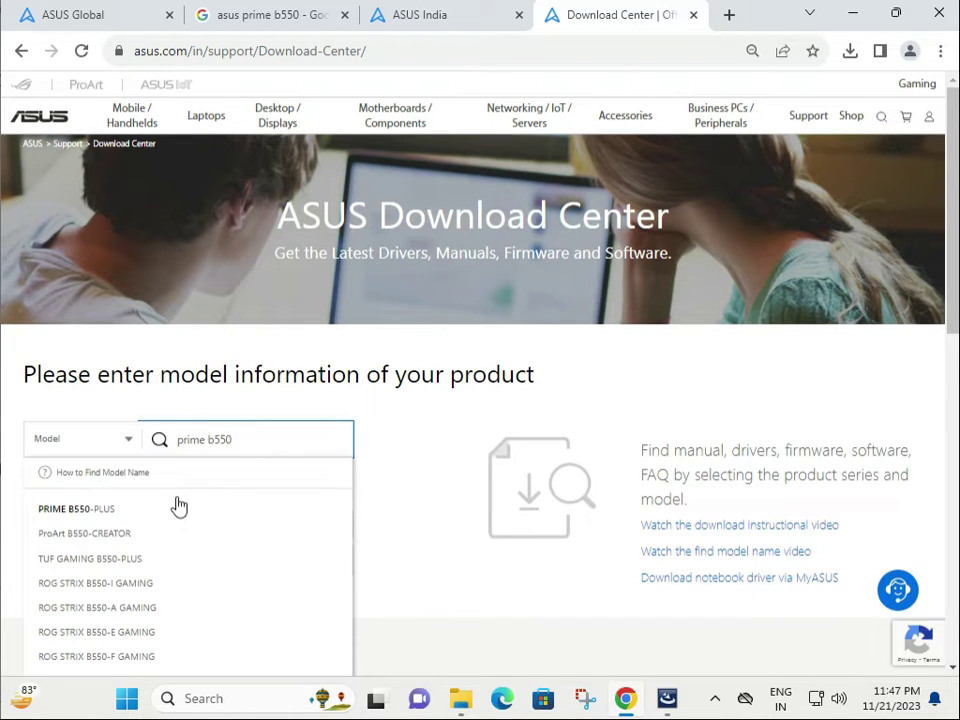
pyautogui.click(179, 508)
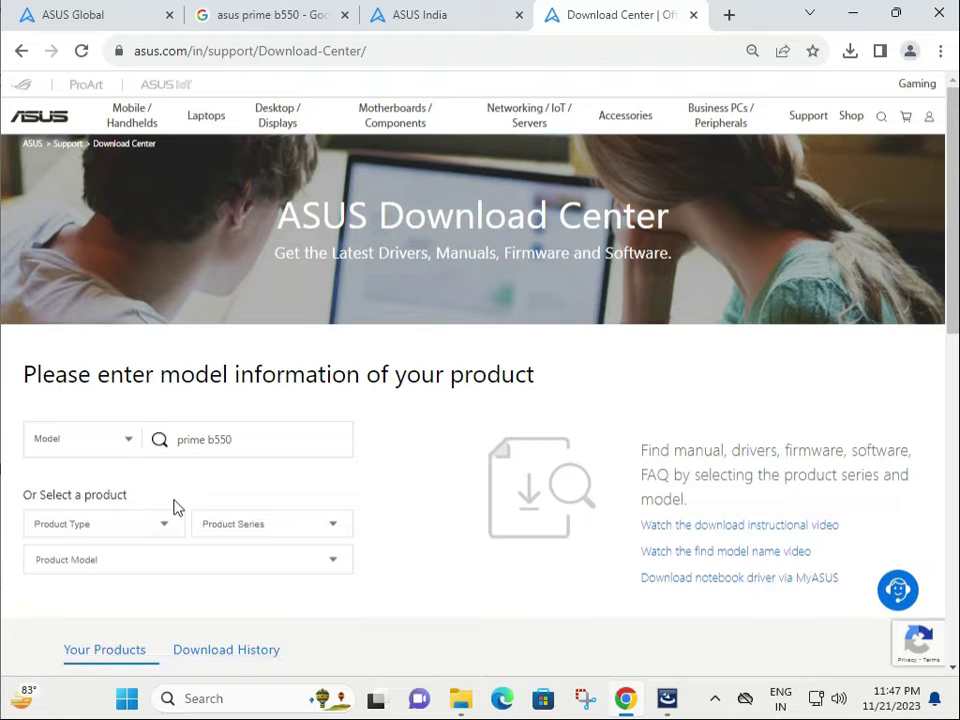
pyautogui.click(257, 442)
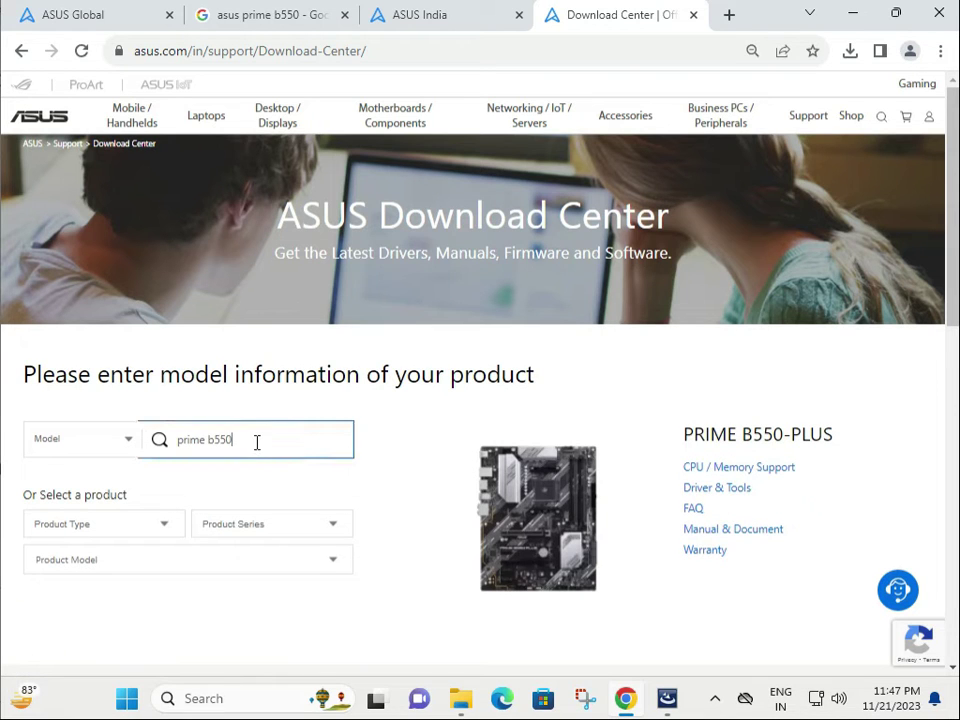
# Open the Driver & Tools page of the PRIME B550-PLUS and view its BIOS & Firmware downloads.
pyautogui.click(733, 494)
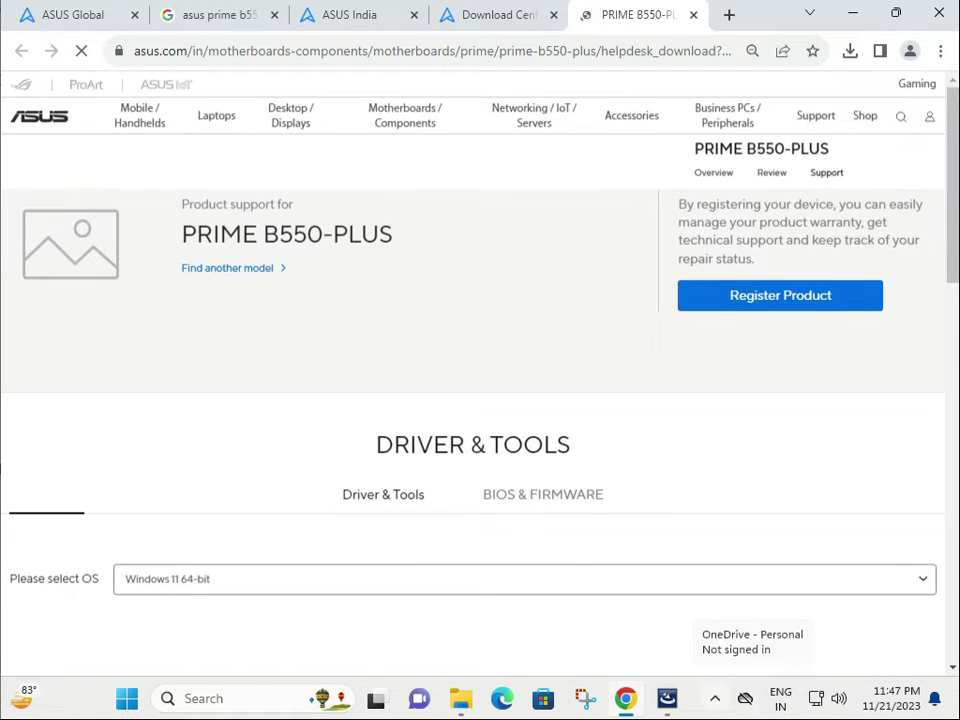
pyautogui.scroll(-2, 585, 568)
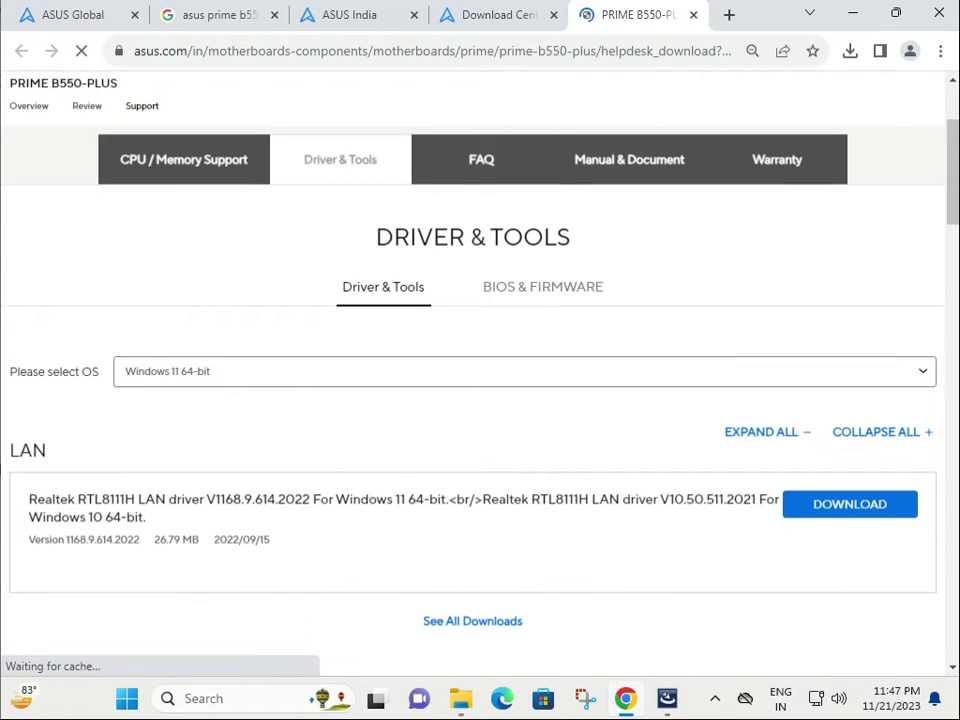
pyautogui.click(519, 296)
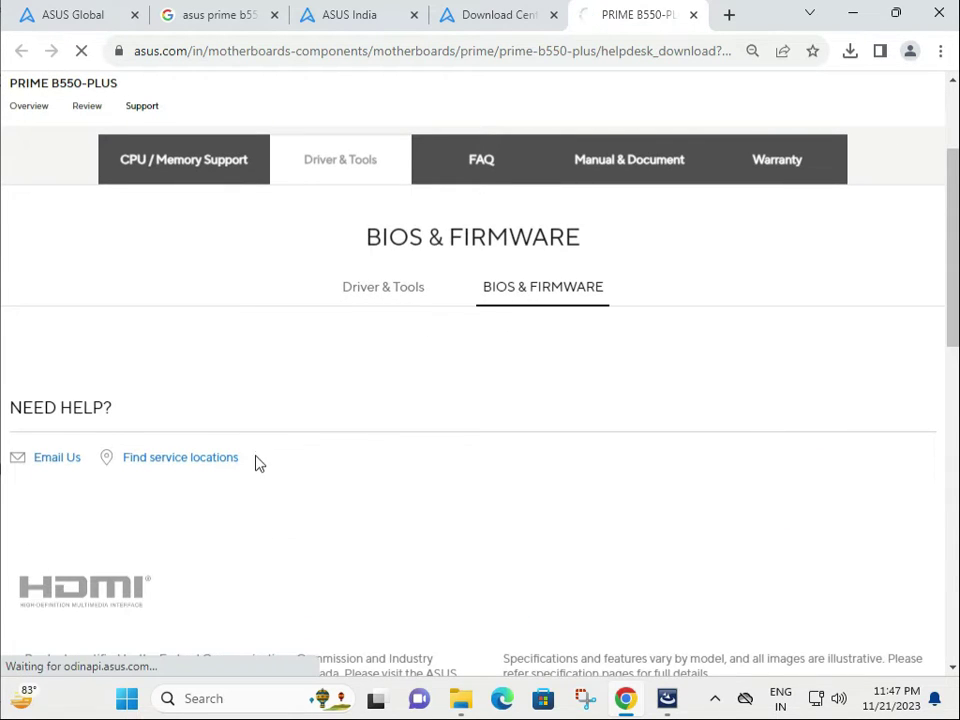
pyautogui.scroll(-2, 219, 527)
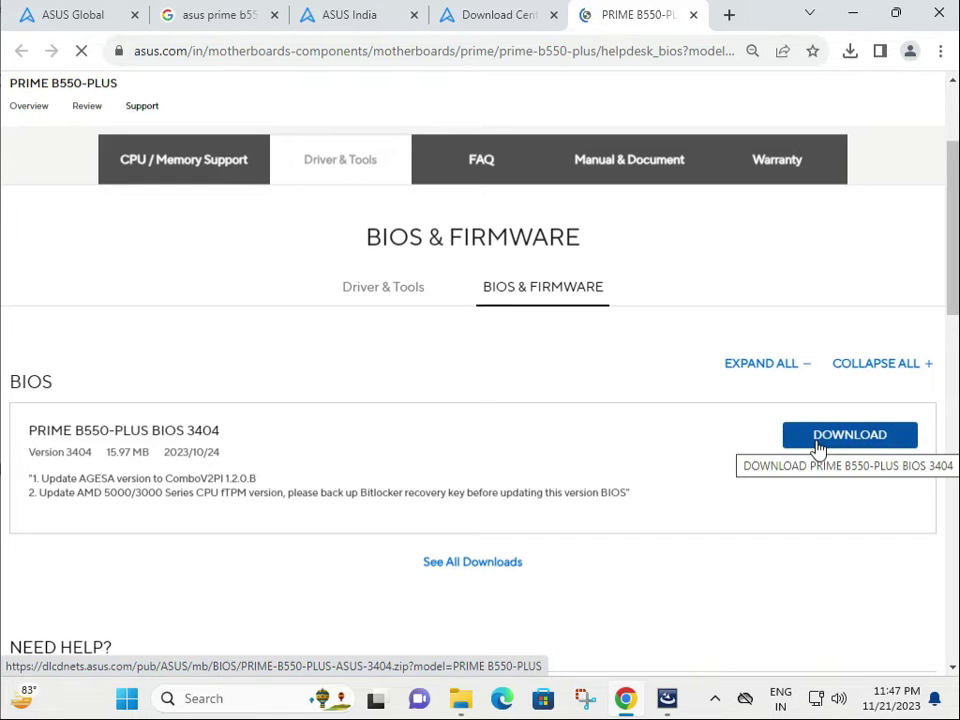
pyautogui.click(818, 449)
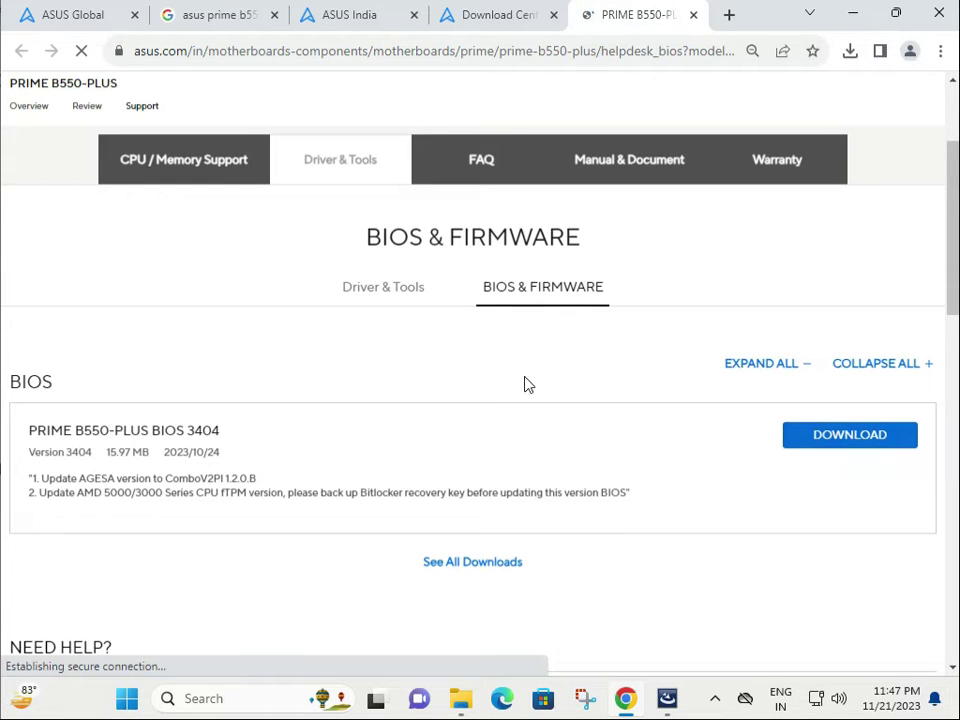
# Return to the Driver & Tools downloads and select Windows 11 64-bit as the operating system.
pyautogui.click(384, 297)
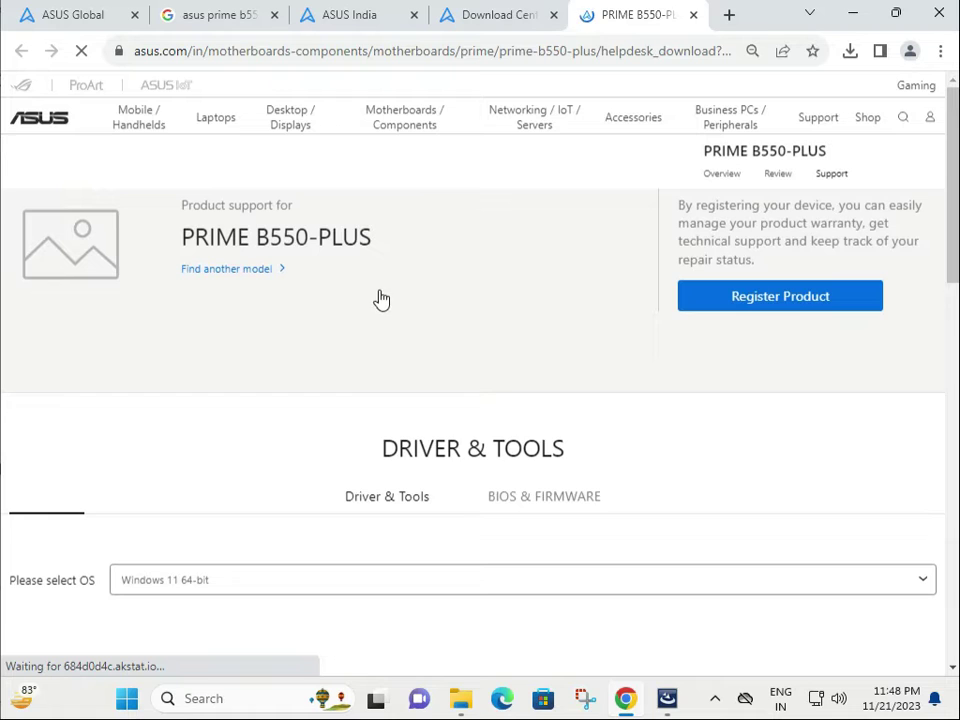
pyautogui.scroll(-1, 272, 480)
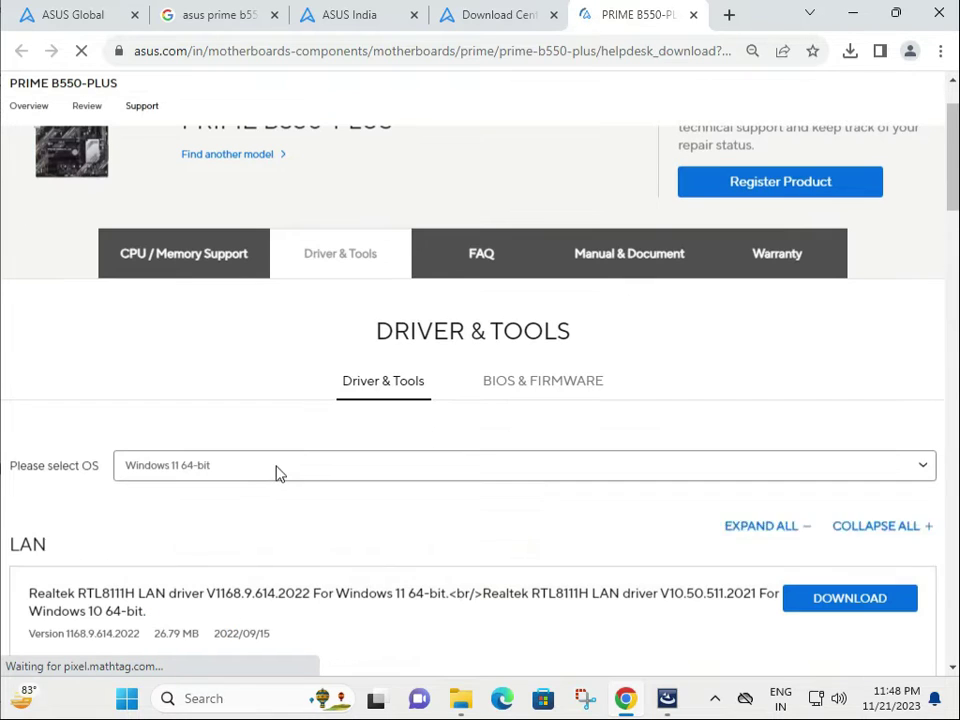
pyautogui.click(270, 472)
pyautogui.click(240, 489)
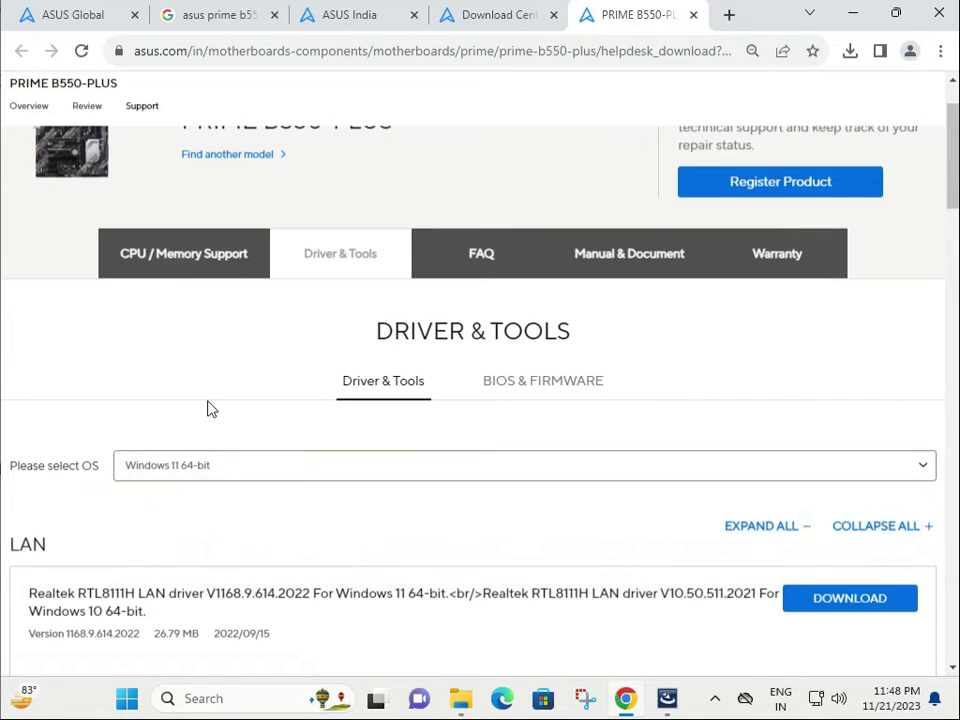
# Start downloading the AMD VGA driver V31.0.12002.92 and check it in the recent download history.
pyautogui.scroll(-2, 205, 450)
pyautogui.scroll(-2, 197, 494)
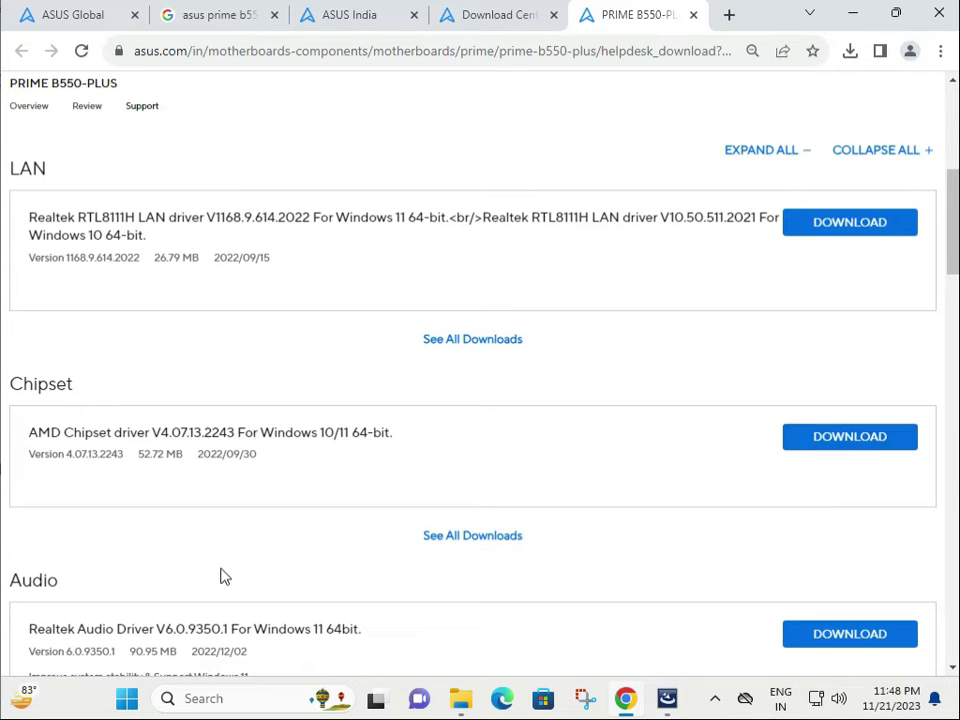
pyautogui.scroll(-1, 222, 572)
pyautogui.scroll(-2, 321, 561)
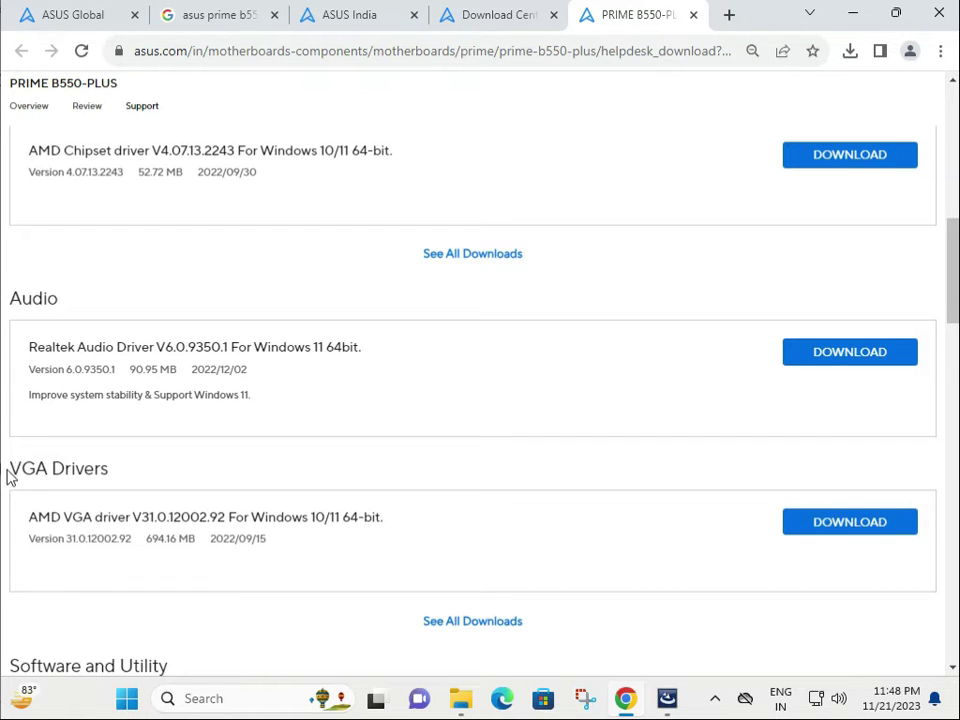
pyautogui.click(823, 530)
pyautogui.click(850, 52)
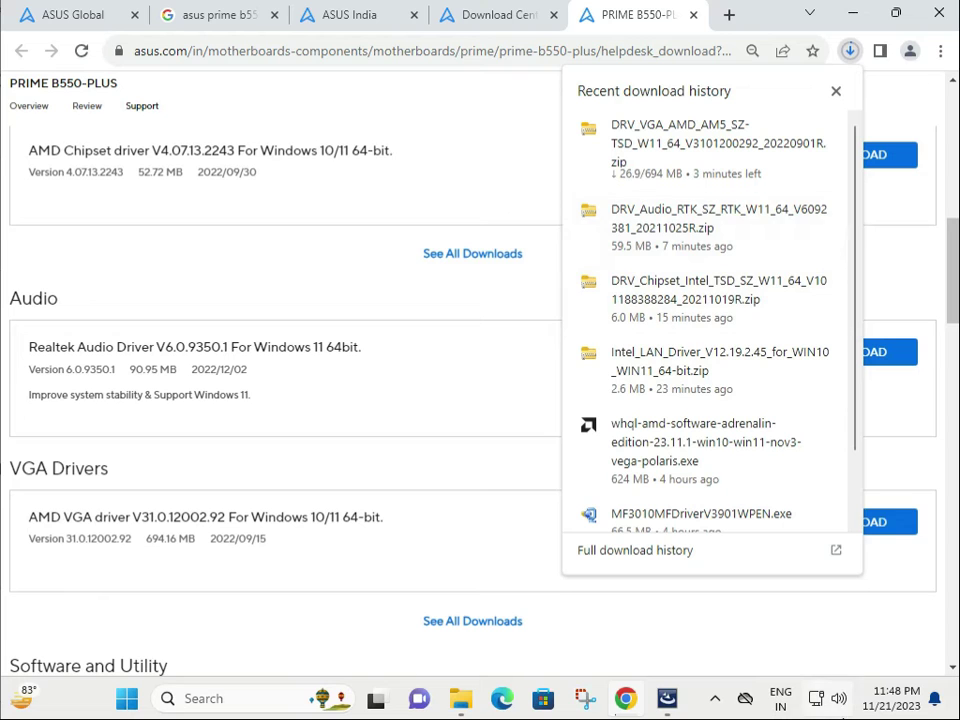
# Download the Realtek Audio Driver V6.0.9350.1 for Windows 11 and cancel the AMD VGA driver download.
pyautogui.click(276, 618)
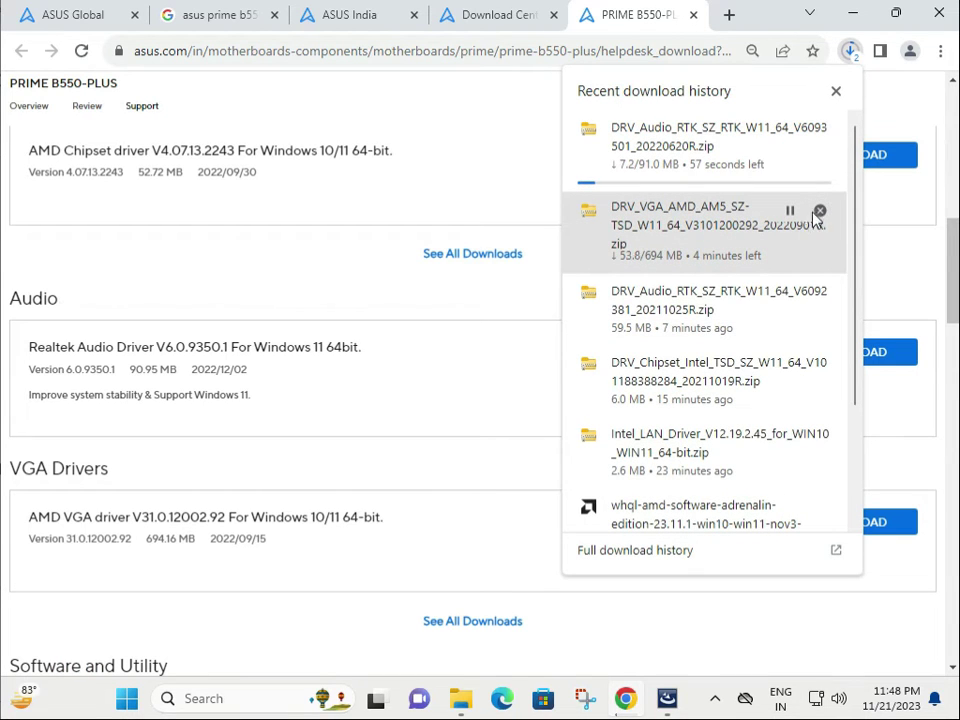
pyautogui.click(820, 210)
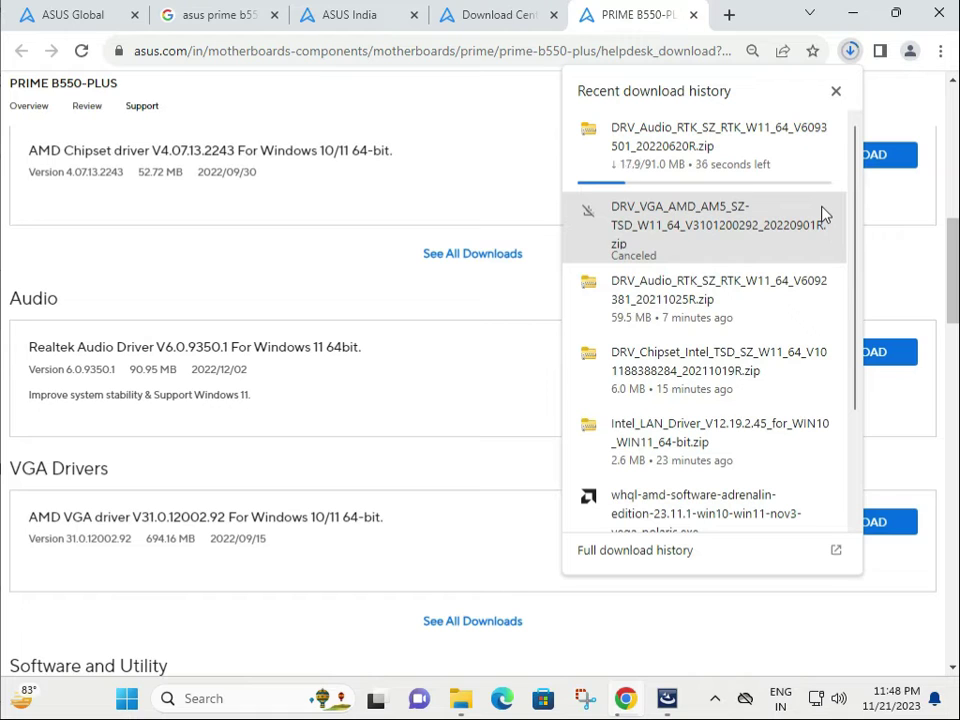
pyautogui.click(503, 127)
pyautogui.scroll(4, 546, 242)
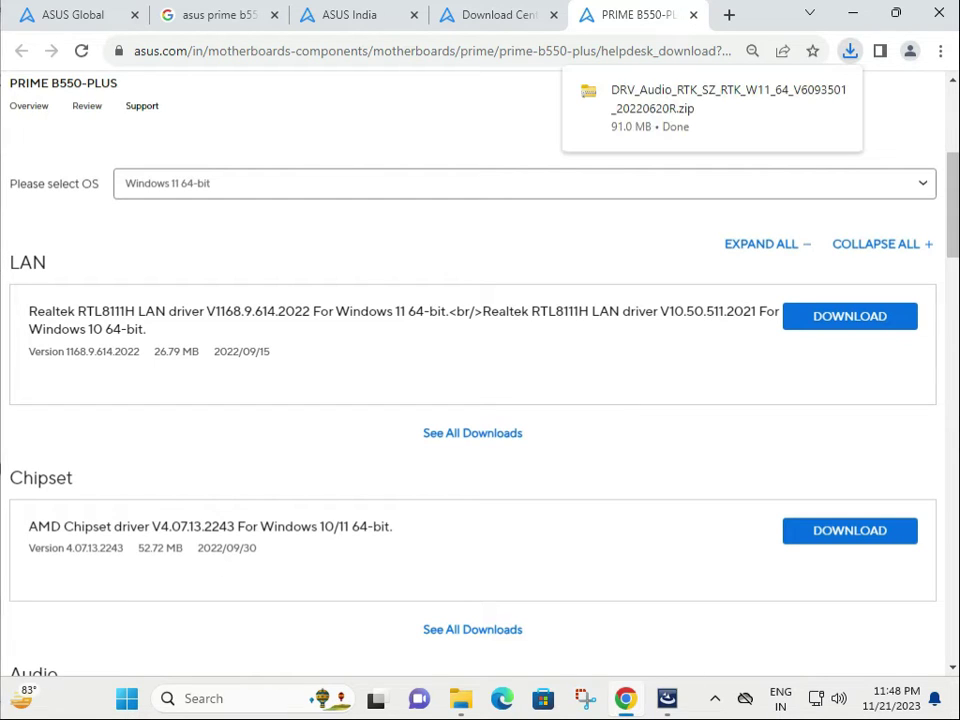
# Open the downloaded Realtek audio driver archive and select its Setup application.
pyautogui.click(672, 114)
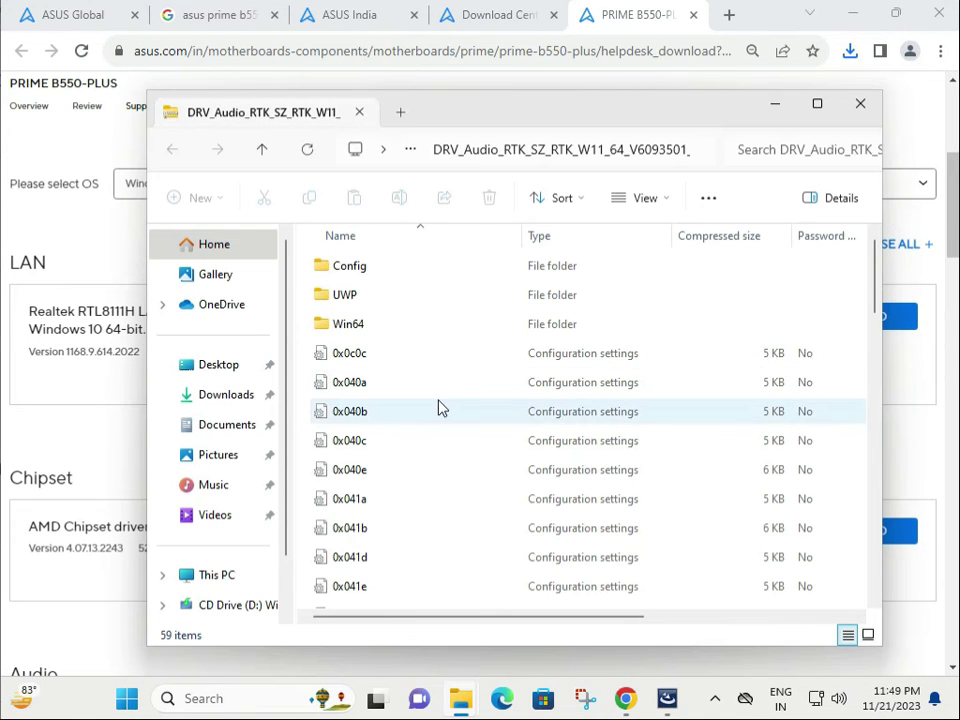
pyautogui.scroll(-10, 439, 407)
pyautogui.scroll(-3, 451, 492)
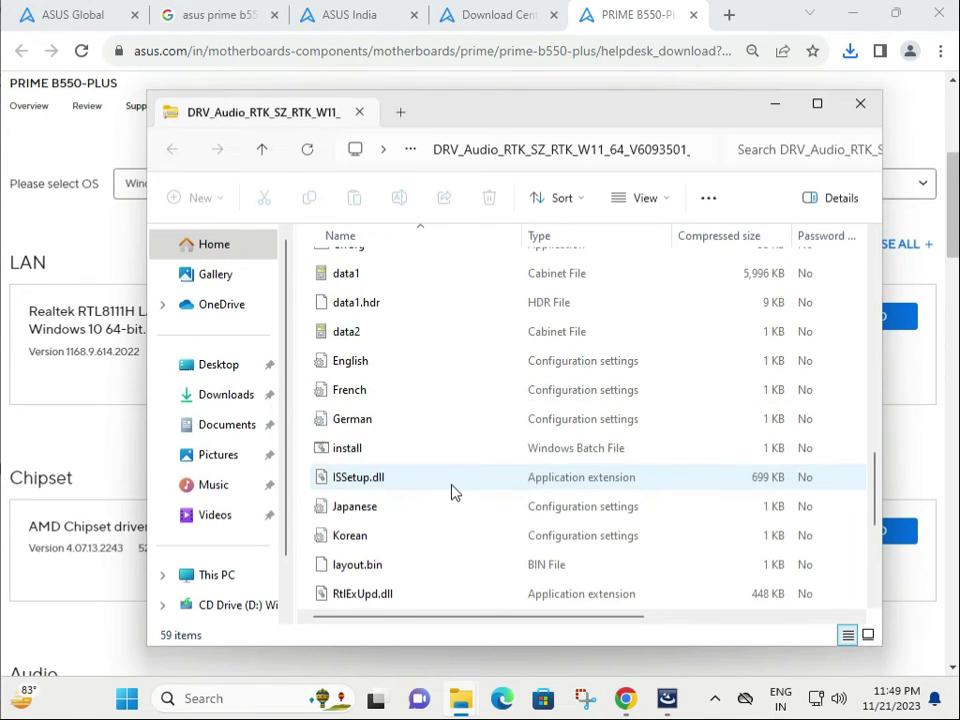
pyautogui.scroll(2, 451, 492)
pyautogui.scroll(-4, 451, 492)
pyautogui.scroll(-2, 451, 492)
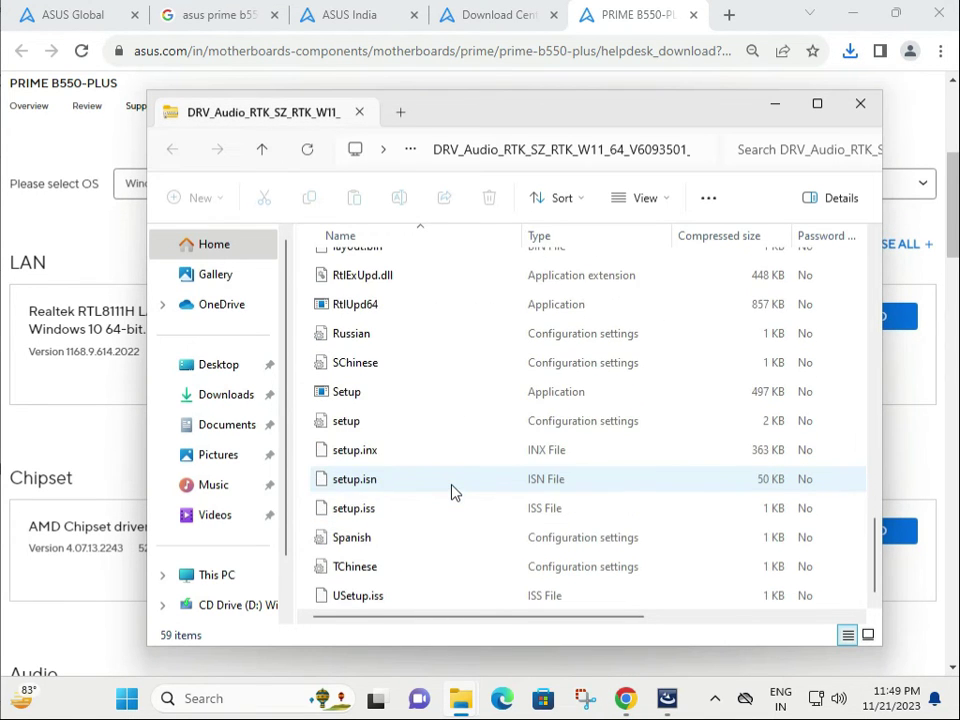
pyautogui.click(396, 393)
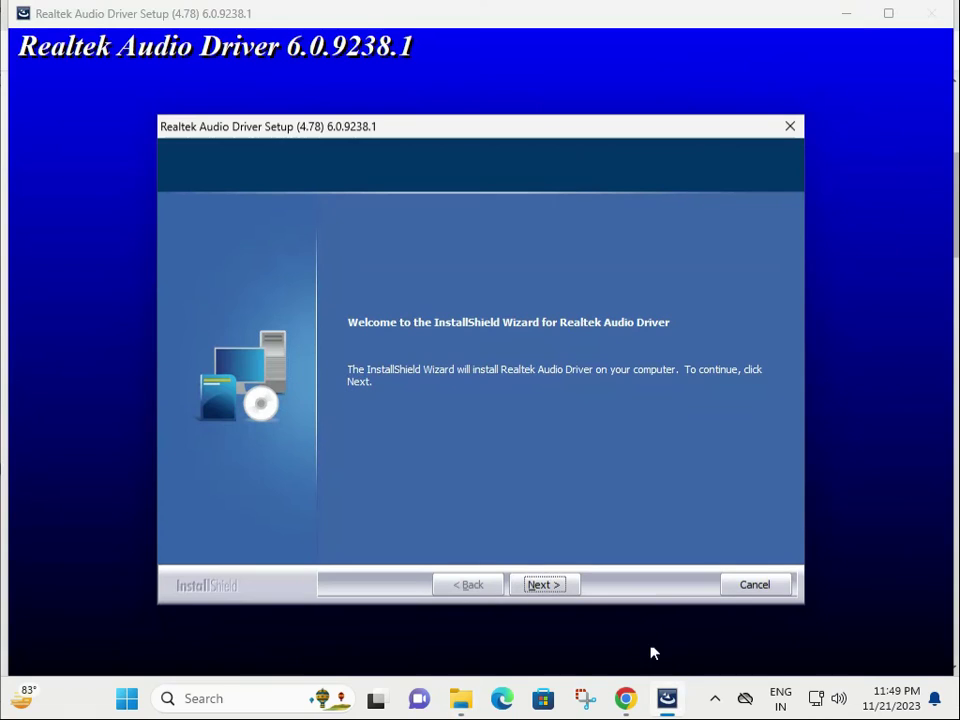
# Cancel the Realtek Audio Driver 6.0.9238.1 setup and exit its wizard.
pyautogui.click(726, 585)
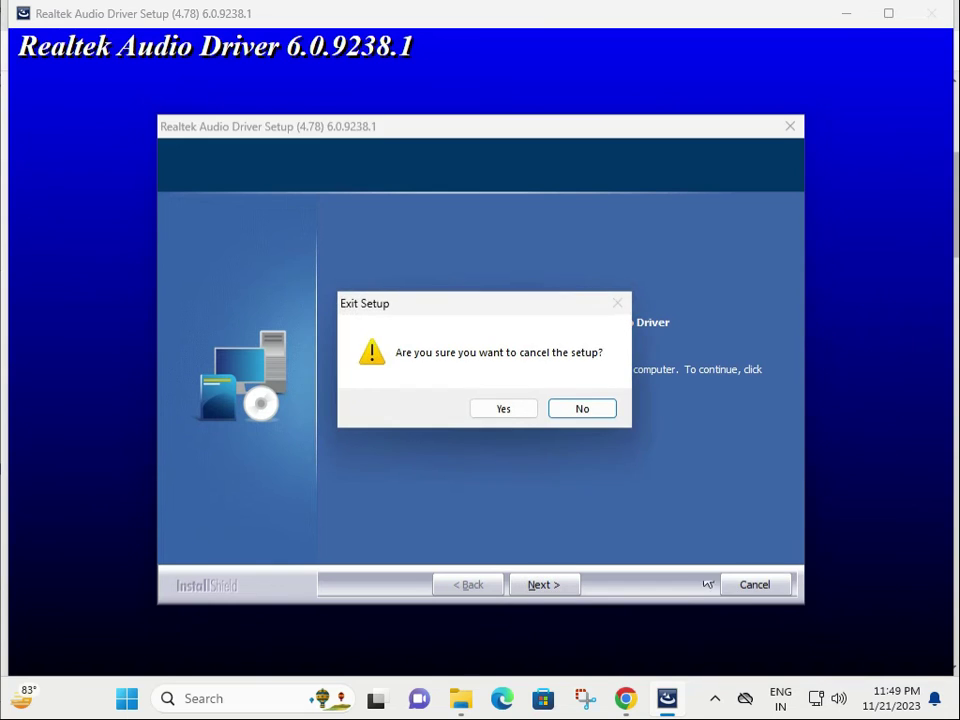
pyautogui.click(504, 412)
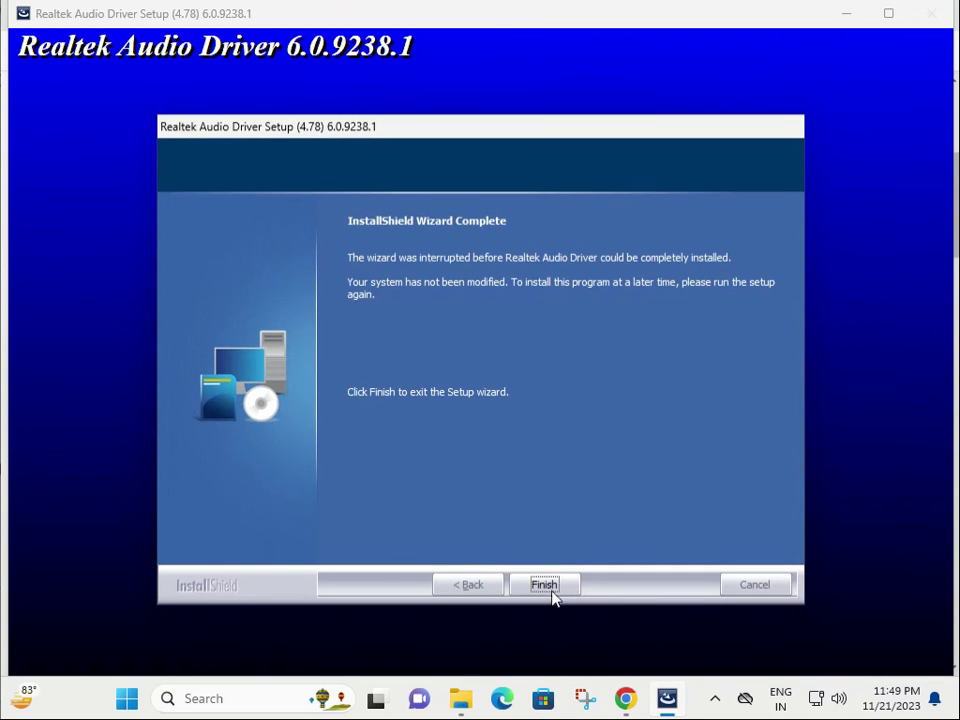
pyautogui.click(548, 586)
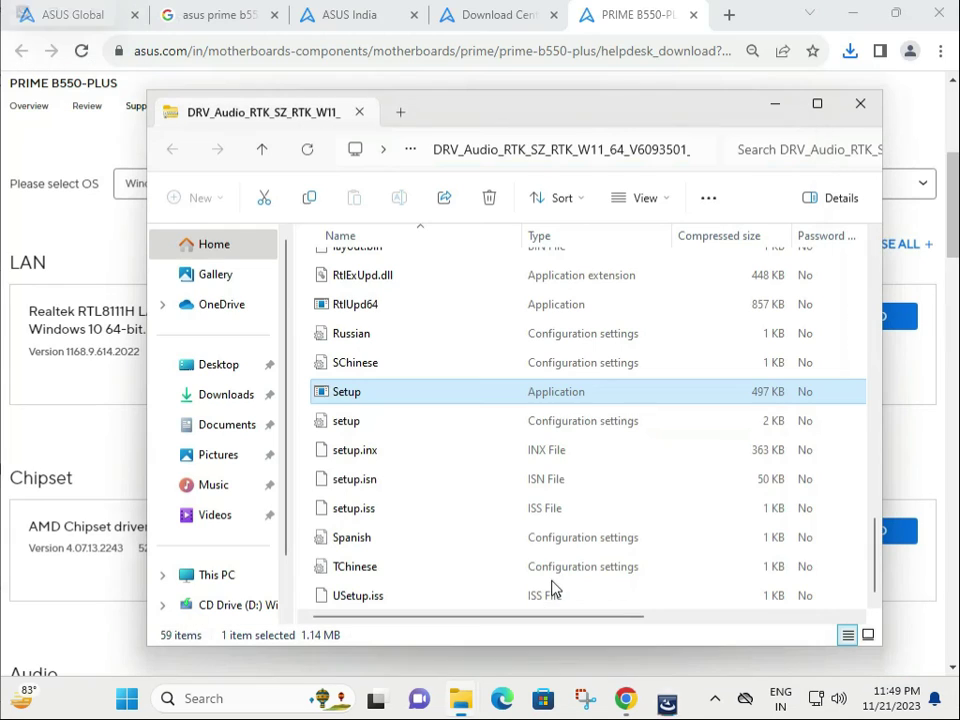
# Try to run the Setup application from the audio driver archive.
pyautogui.doubleClick(432, 395)
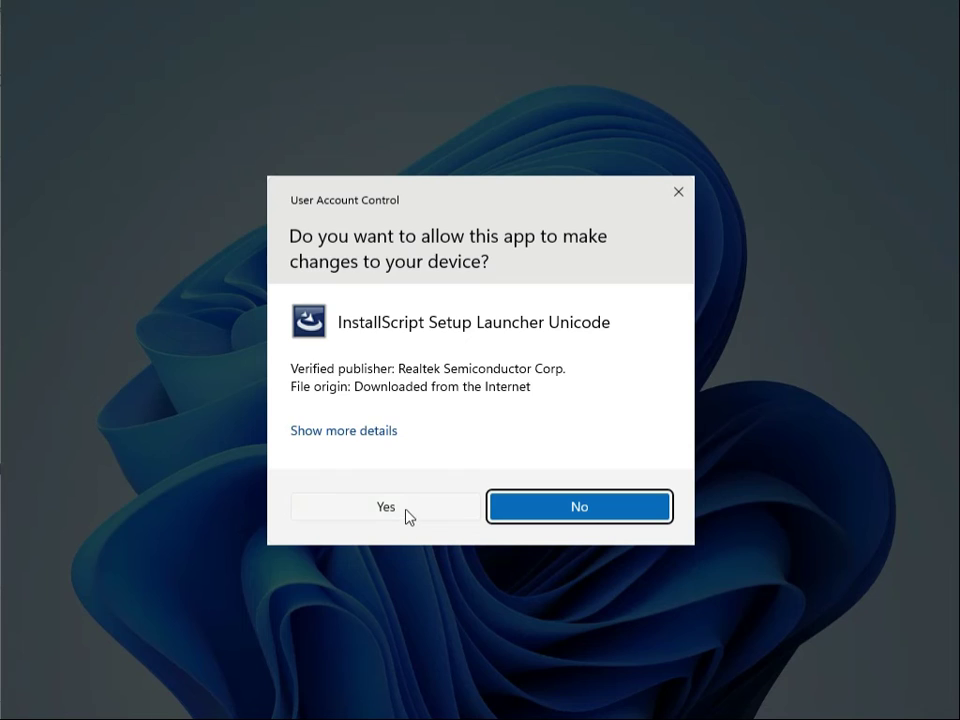
pyautogui.click(407, 514)
pyautogui.click(553, 517)
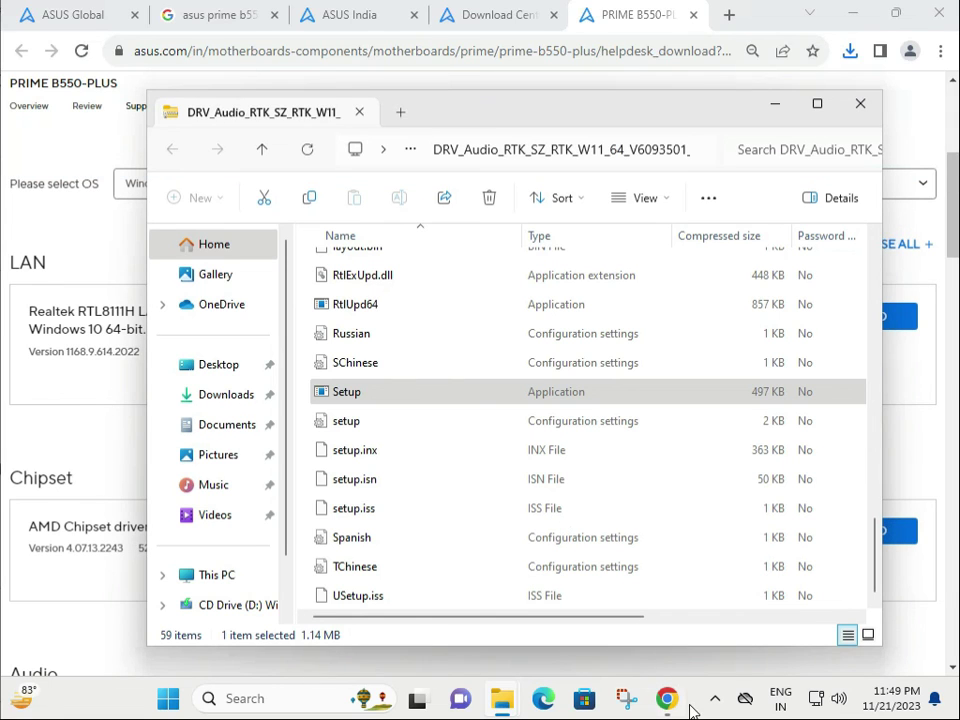